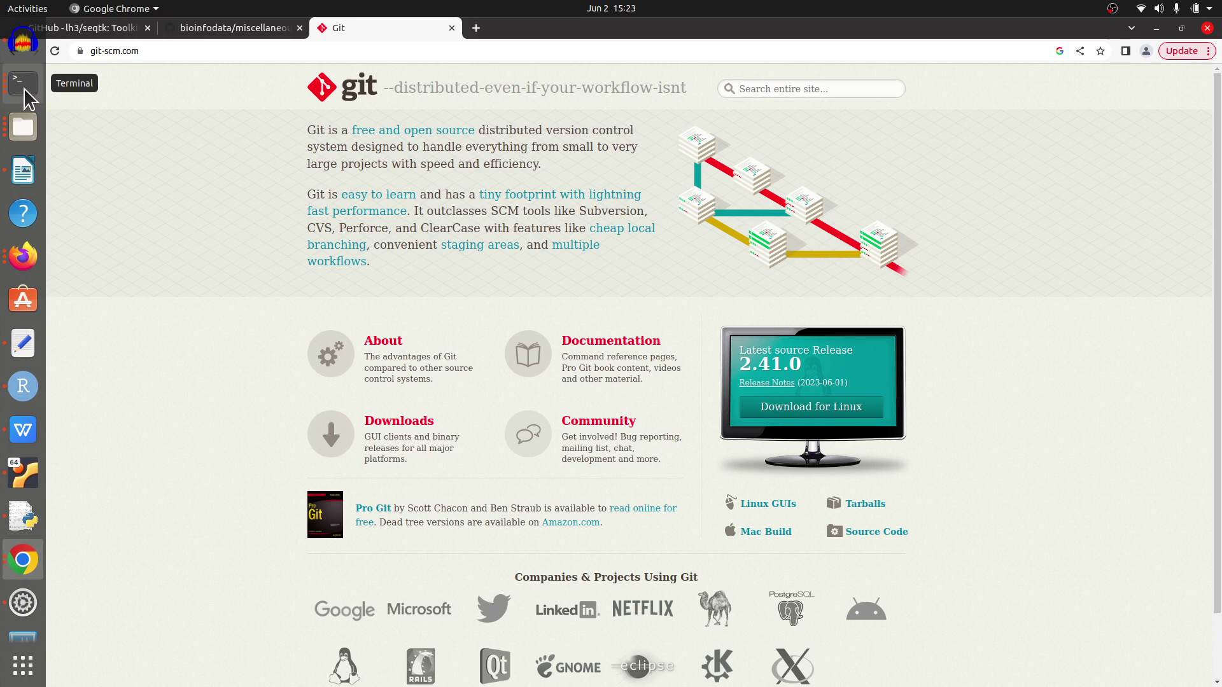
Step: Open a terminal and run 'sudo apt install git'
click(25, 88)
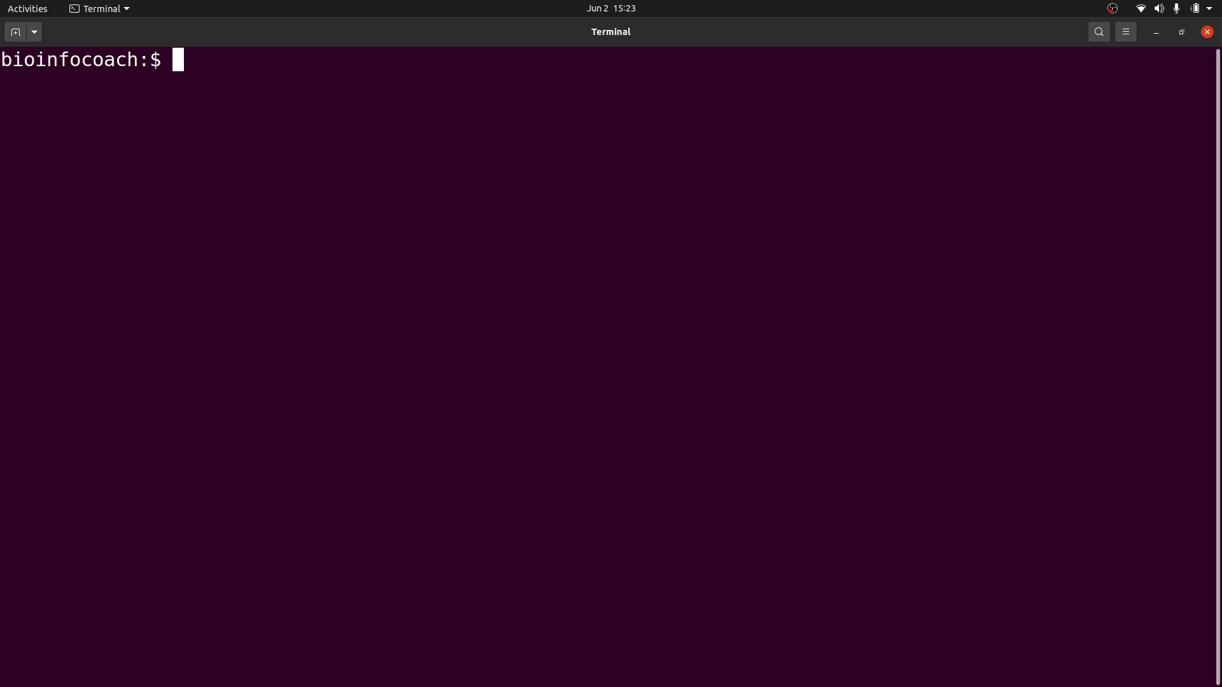
text(s)
text(udo apt install)
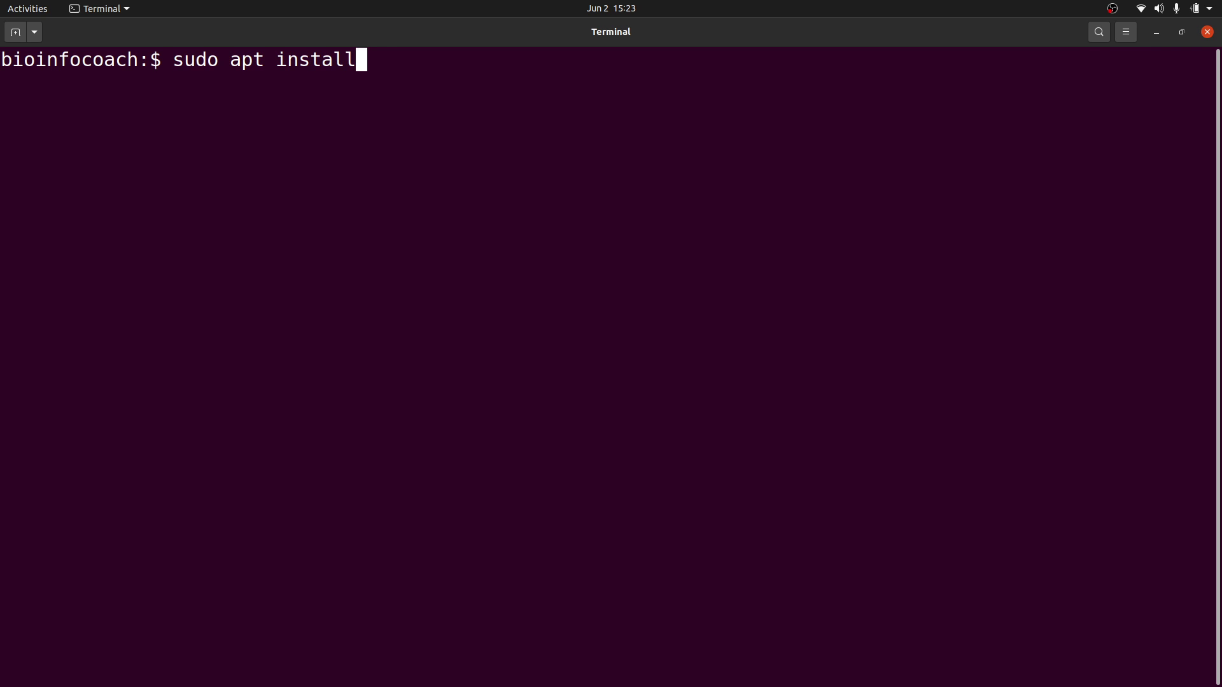
text( git)
key(BackSpace)
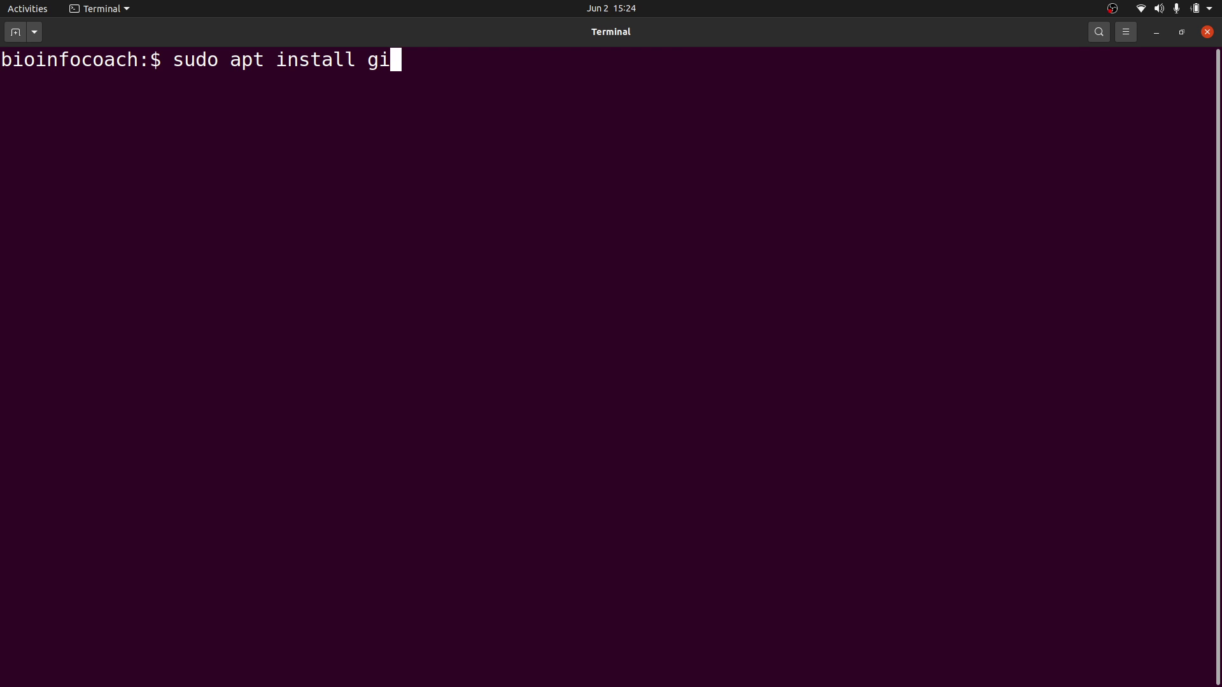
text(t)
key(Return)
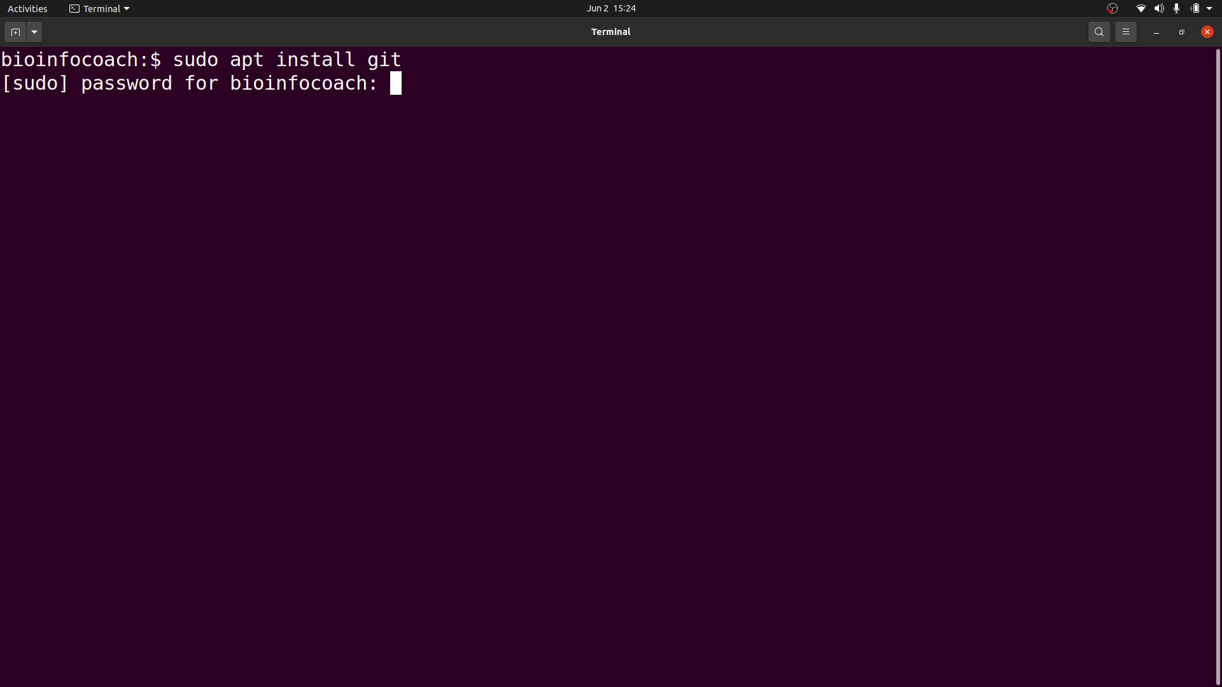
Step: Enter the sudo password so apt downloads and sets up git 2.25.1
key(Return)
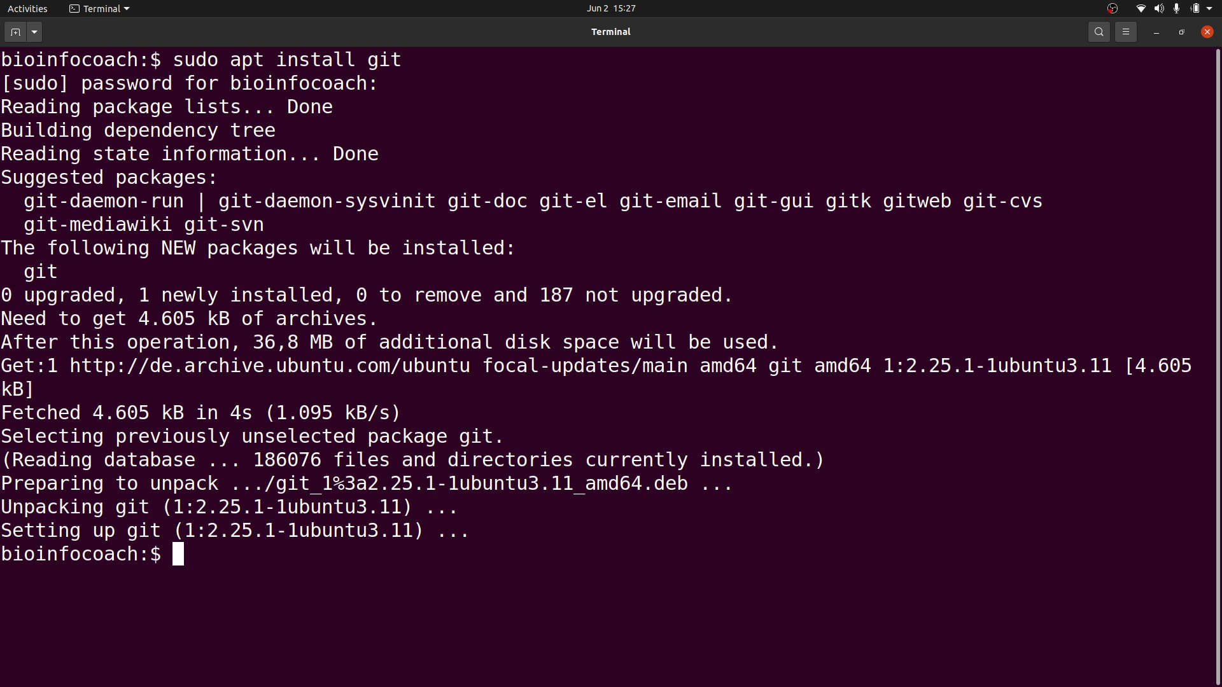
text(clea)
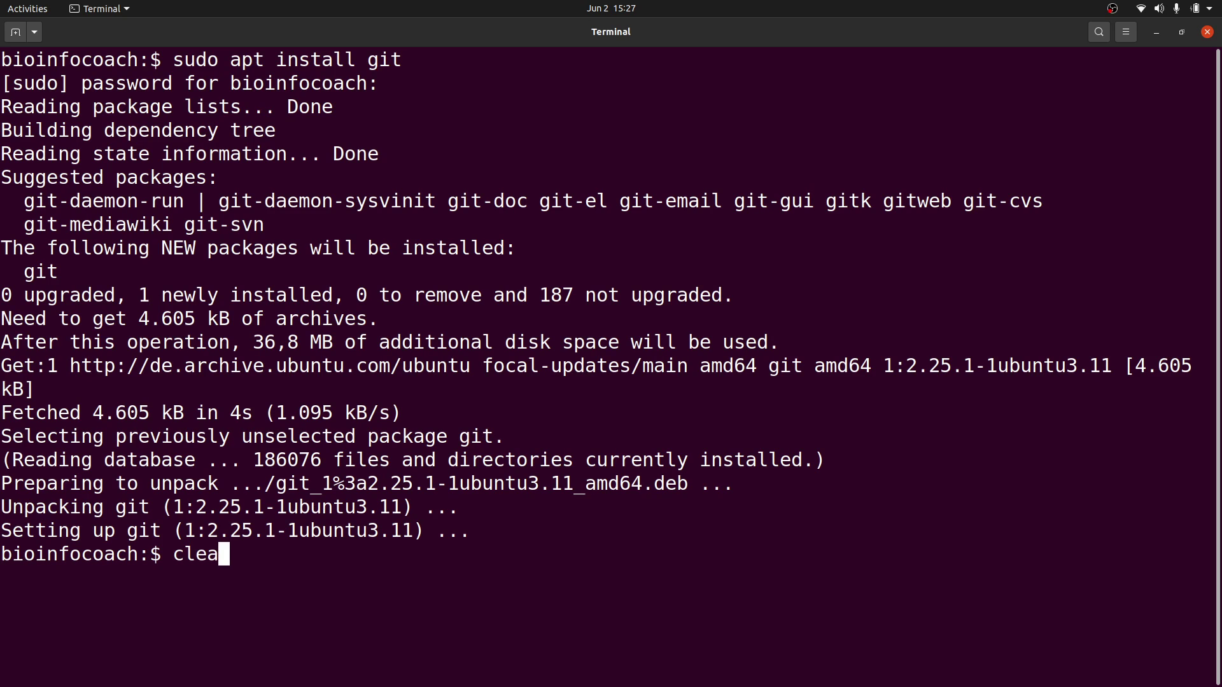
text(r)
Step: Clear the screen, then run 'git --version' and 'git' to show version 2.25.1 and usage help
key(Return)
text(g)
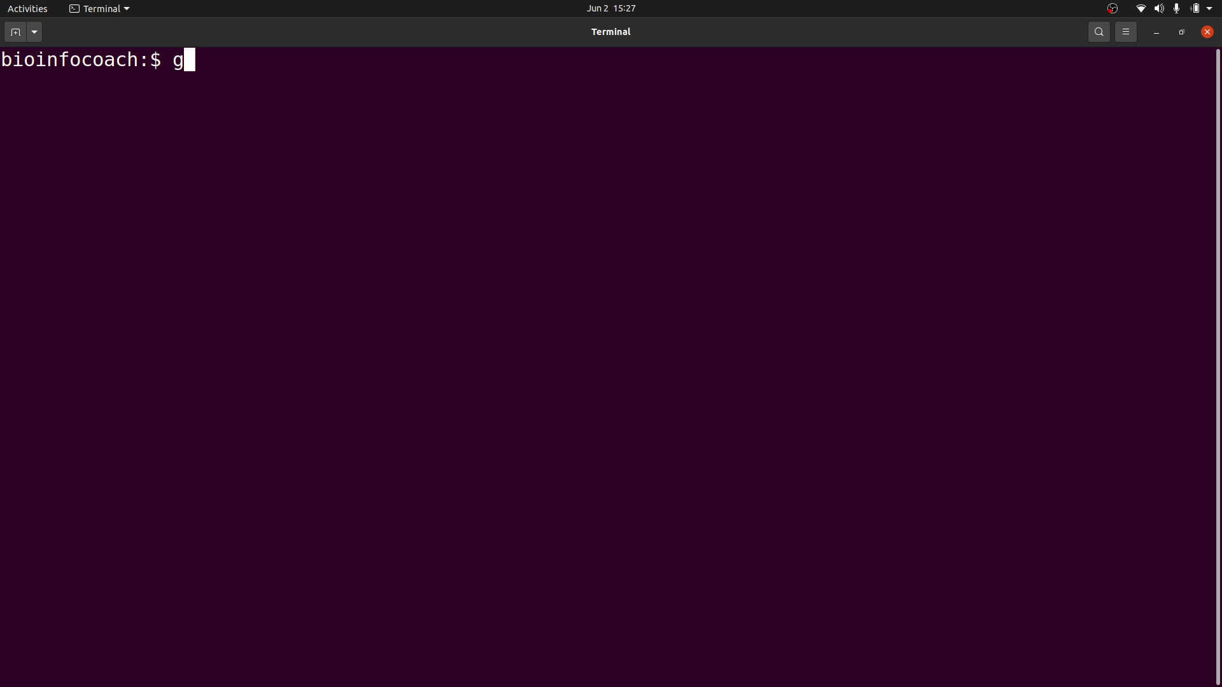
text(it --vers)
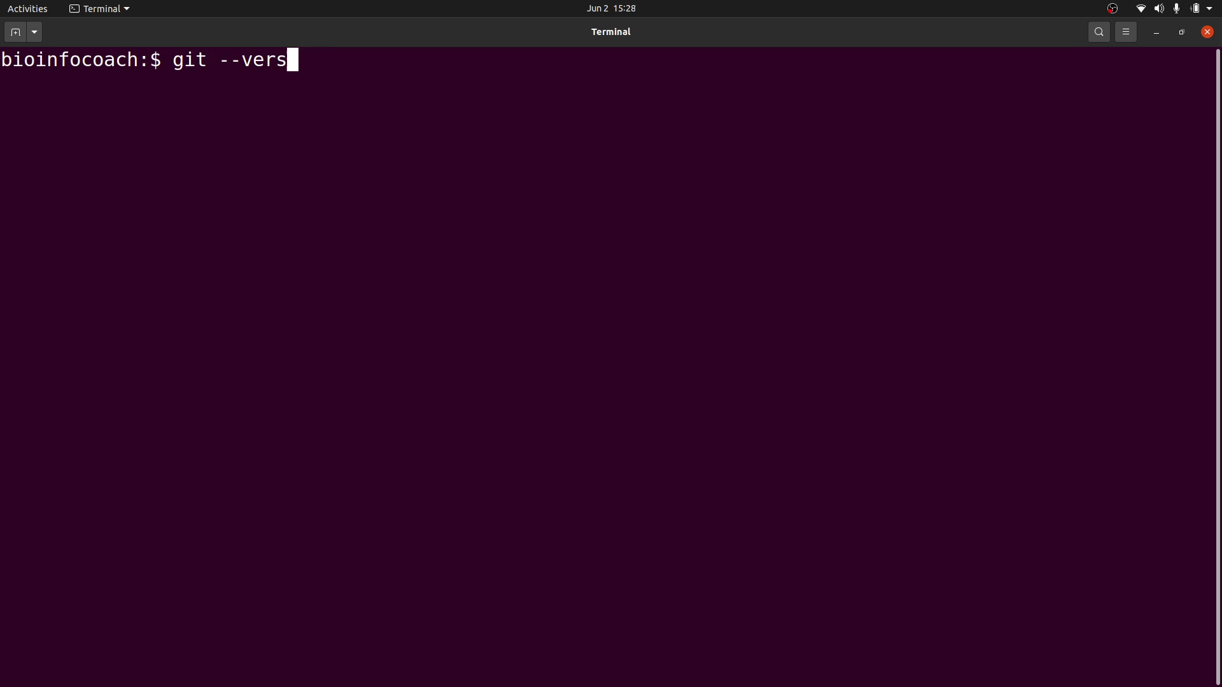
text(ion)
key(Return)
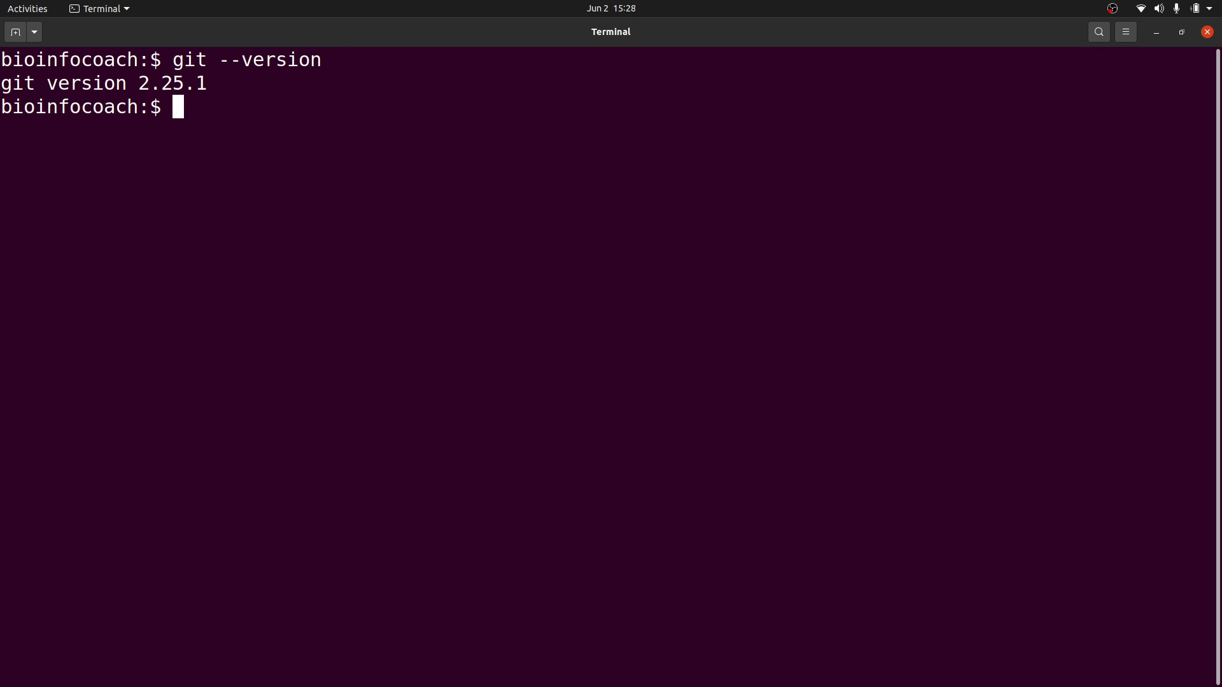
text(git)
key(Return)
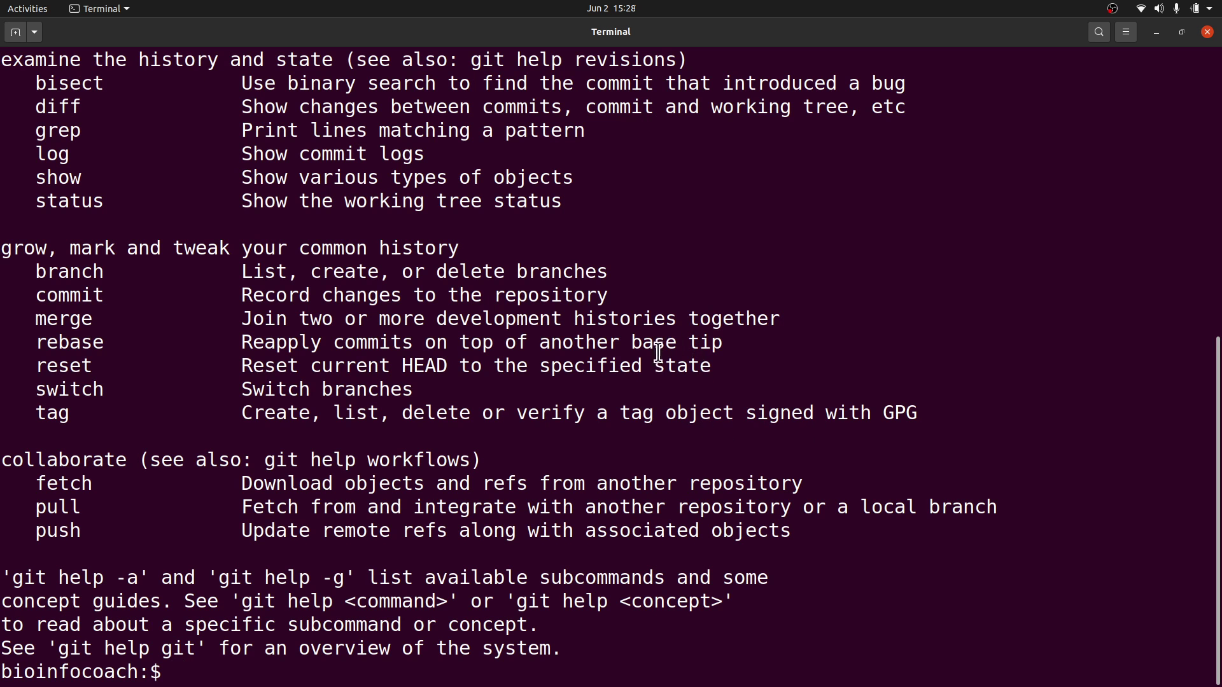